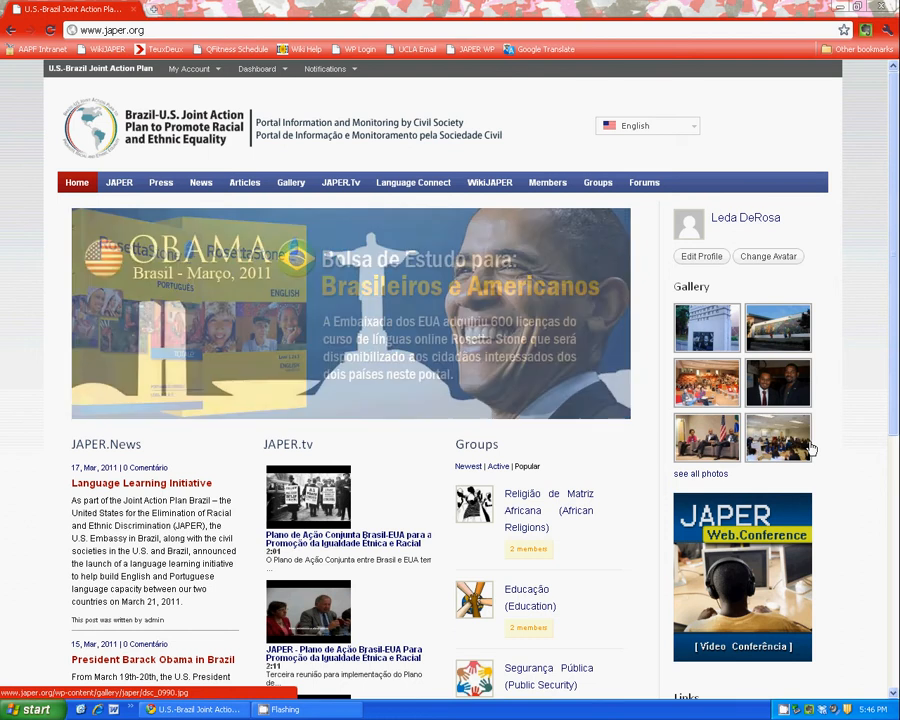
- Open WikiJAPER from the portal, review its main page, and go to the Organizations category
click(505, 185)
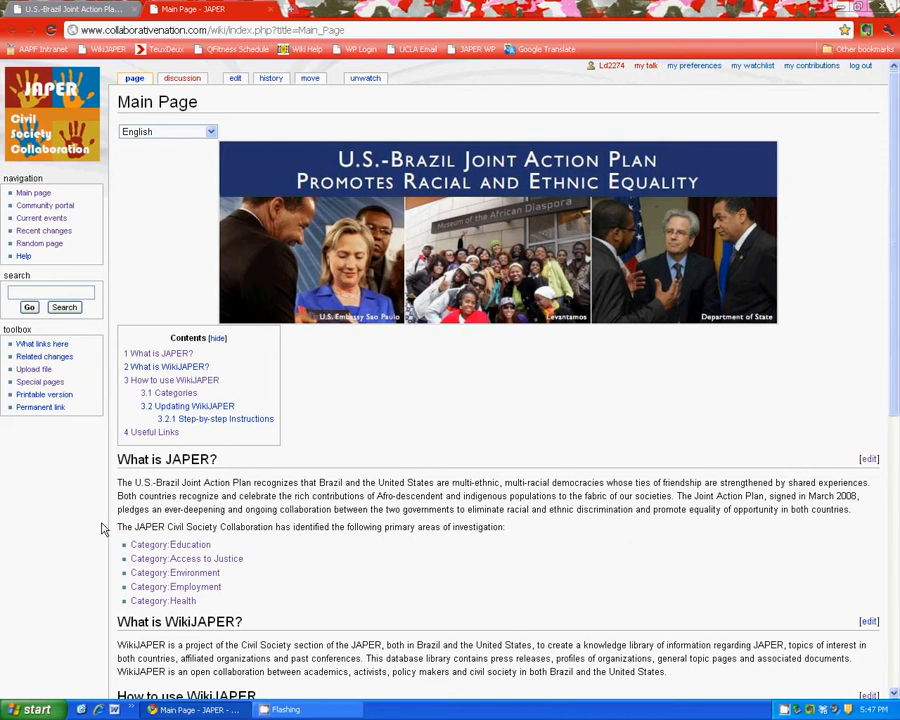
scroll(310, 535, down, 2)
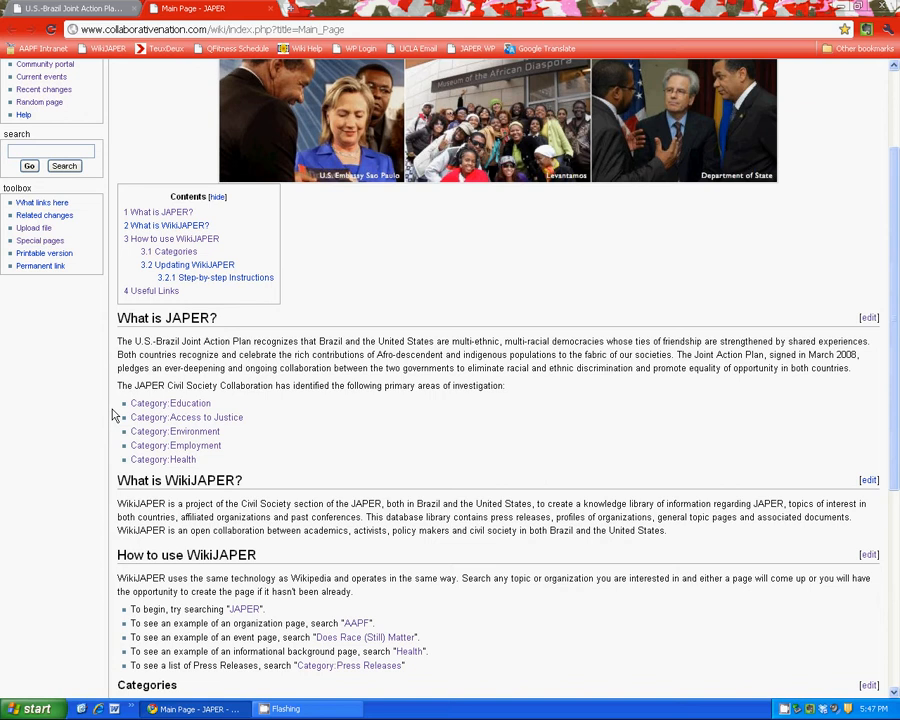
scroll(113, 415, down, 5)
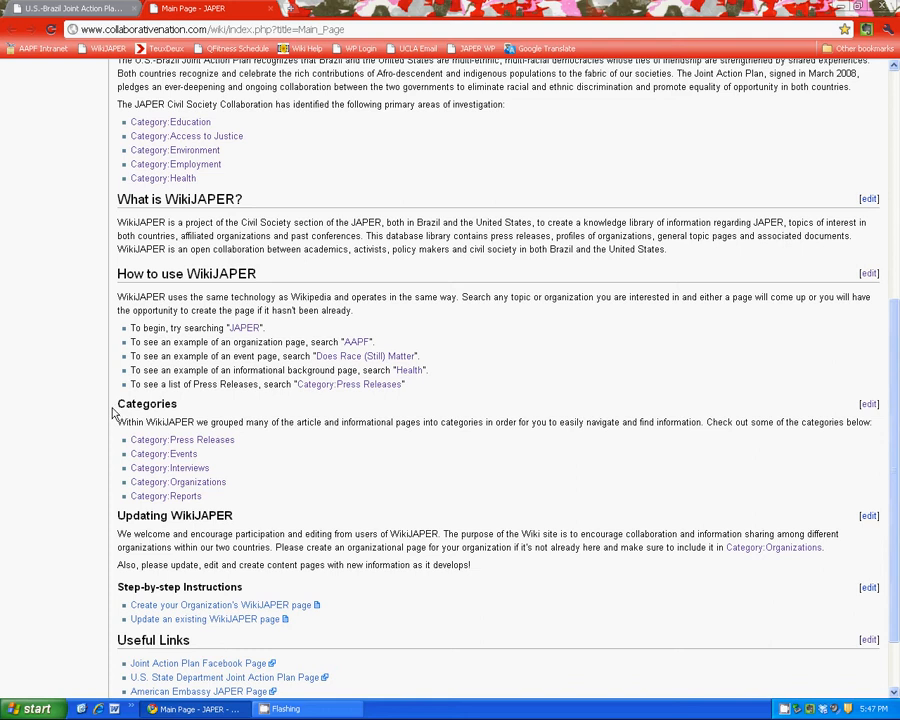
scroll(113, 413, down, 2)
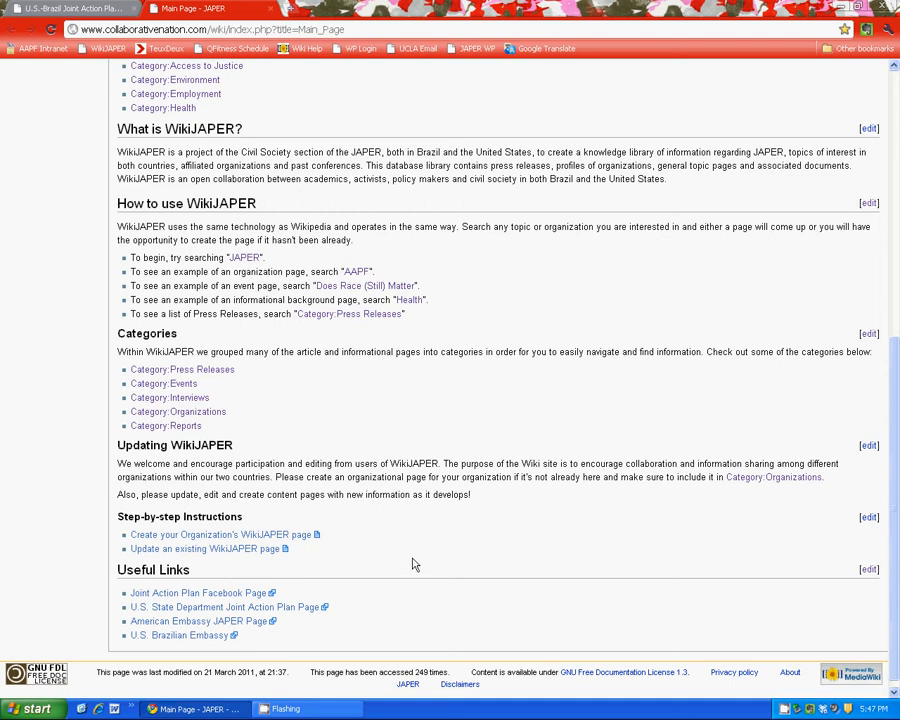
click(224, 412)
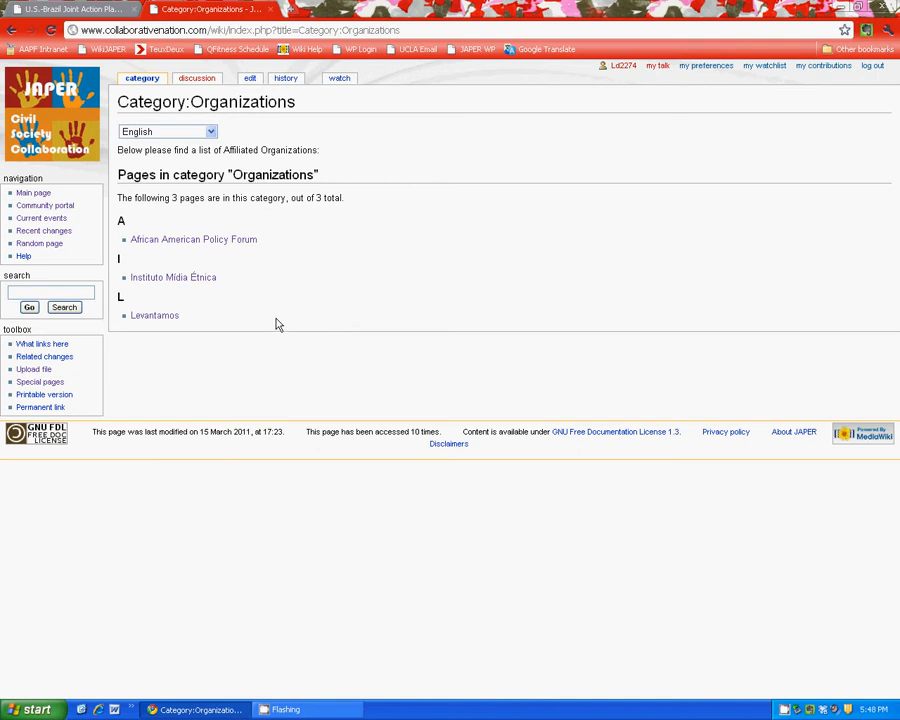
- Search the wiki for "JAPER Sample Organization" and start creating the page with that title
click(76, 292)
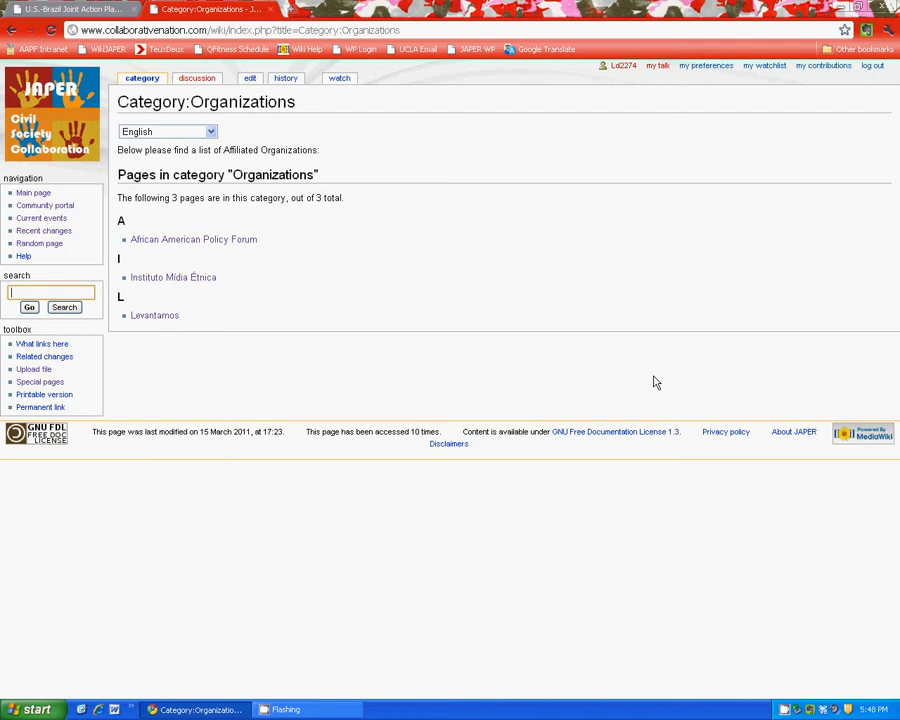
text(JAPER Sampl)
text(e Organization)
click(30, 307)
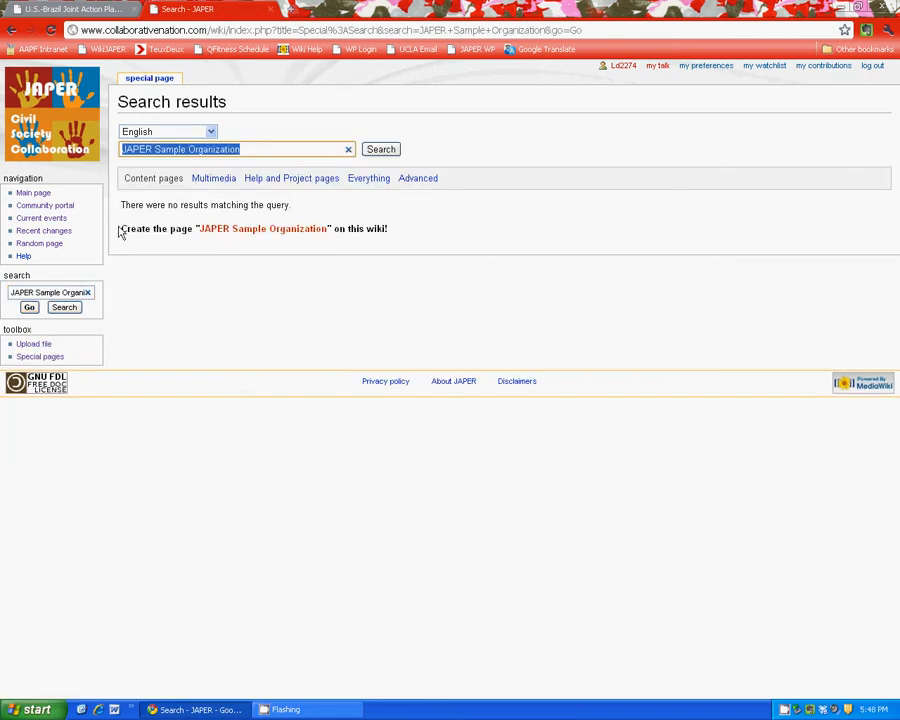
click(305, 233)
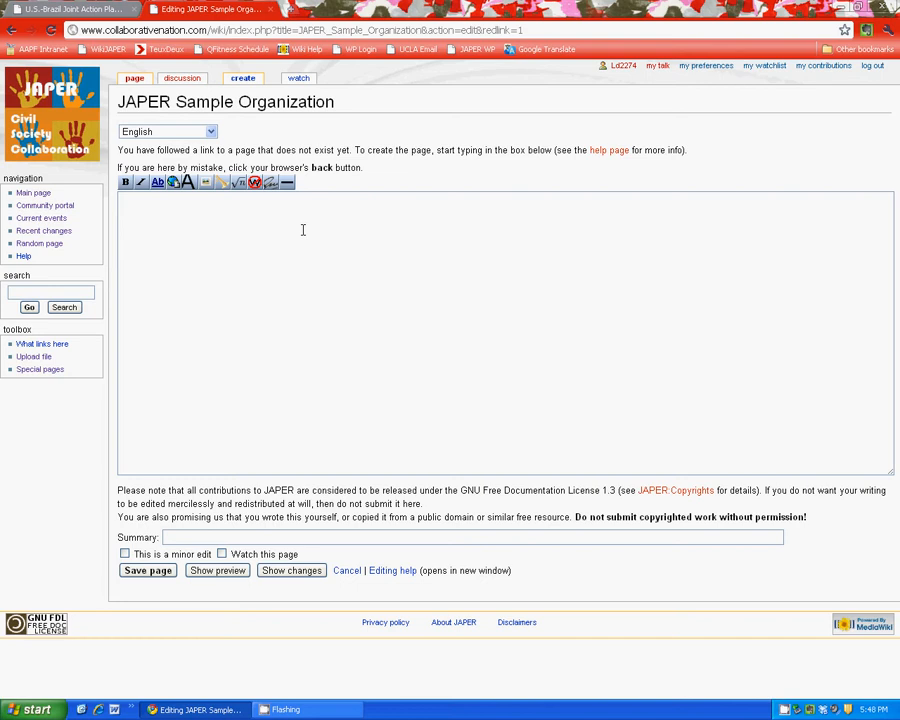
- Write two paragraphs in the page text: "Here you can add information about your organization" and "You might want to include the mission statement."
click(303, 230)
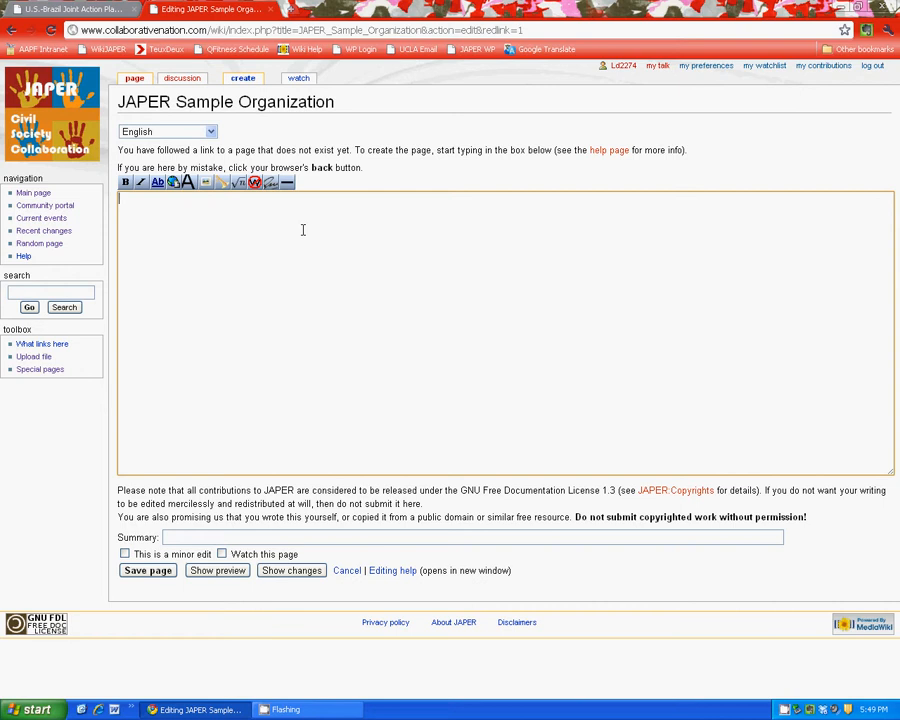
text(Here you can add information )
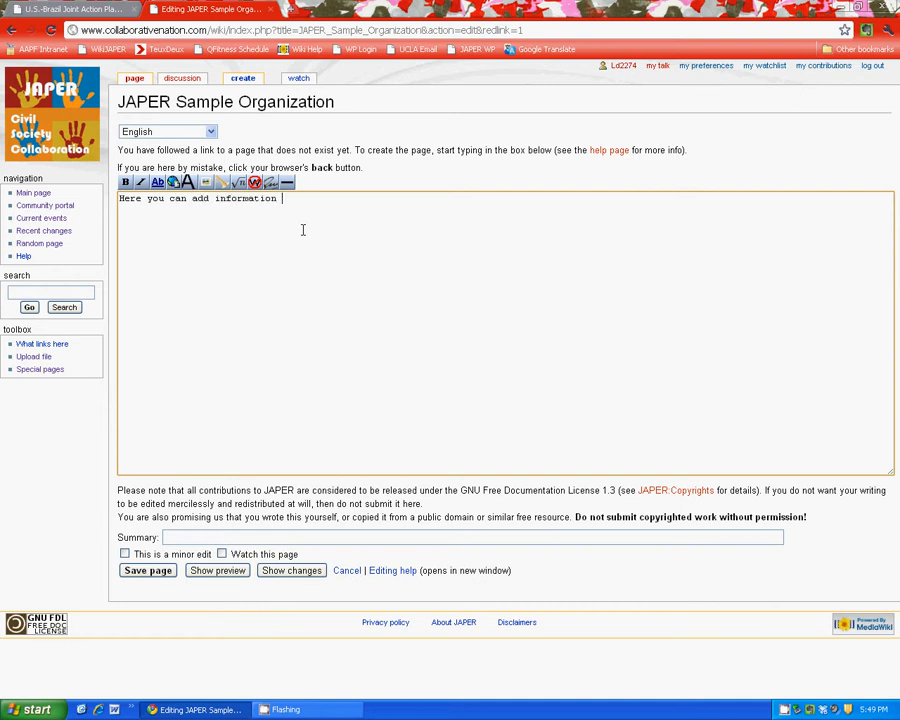
text(about your organizatio)
text(n)
key(Return)
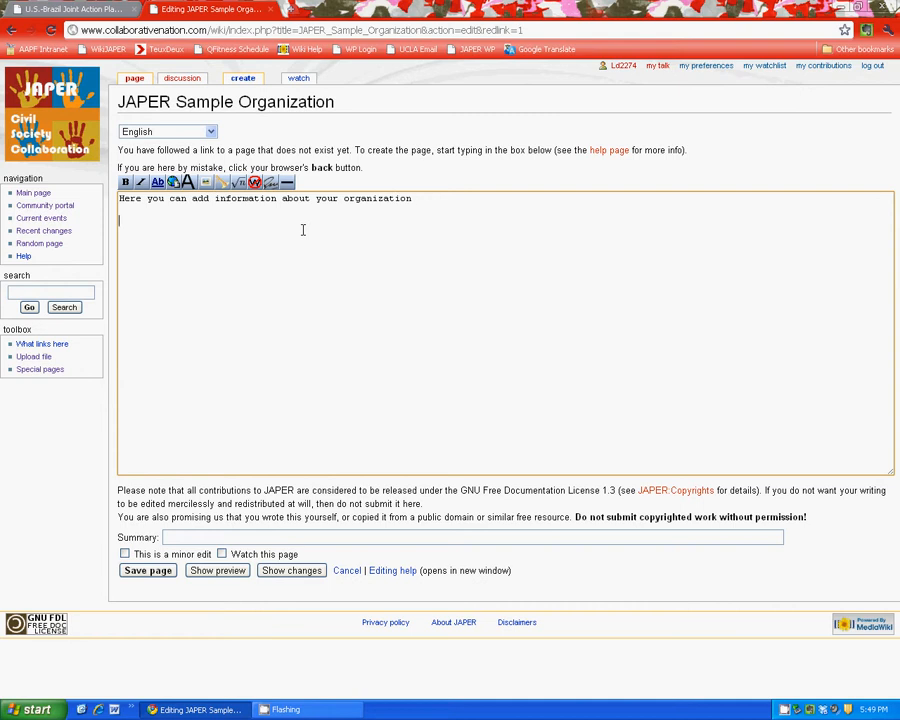
text(You might want to incl)
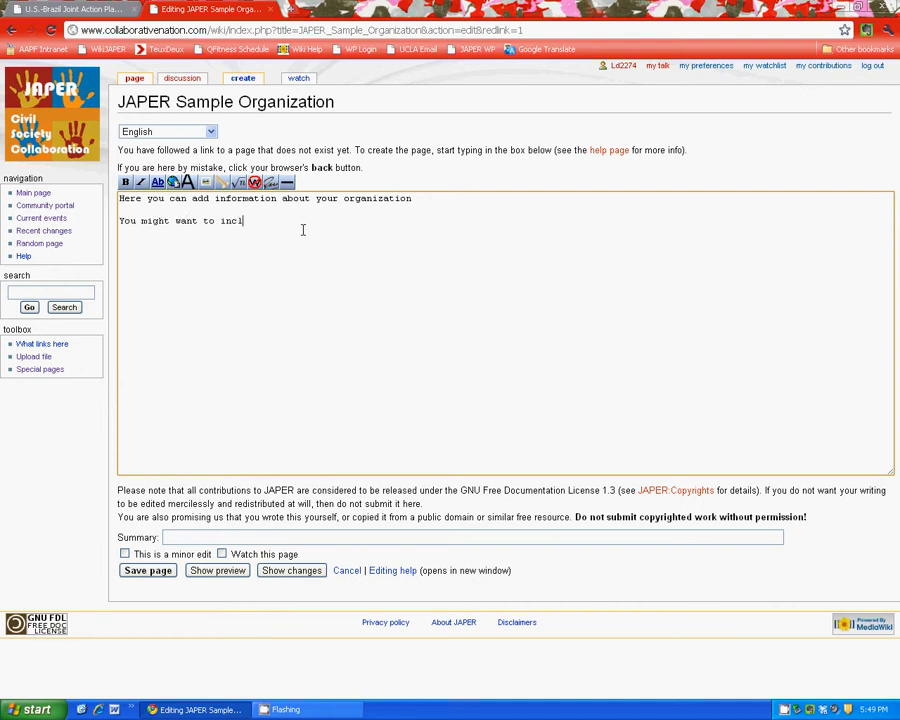
text(ude the mission statement.)
key(Return)
key(Return)
- Add the third paragraph "You can also include information about the people in your organization." and preview the page
text(You can also includ info)
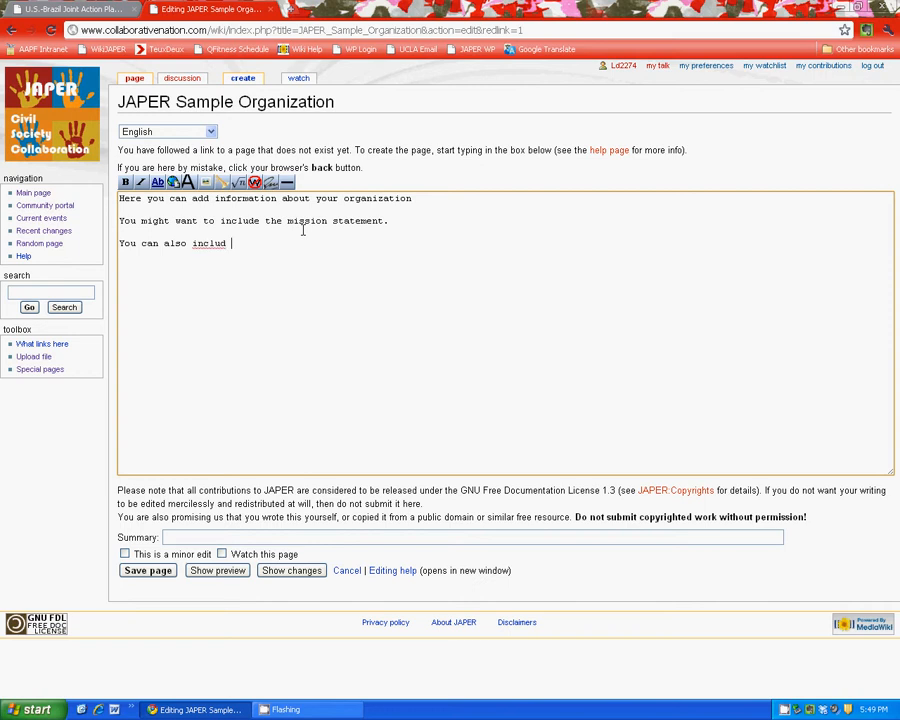
key(BackSpace)
key(BackSpace)
key(BackSpace)
key(BackSpace)
key(BackSpace)
text(e information about the peo)
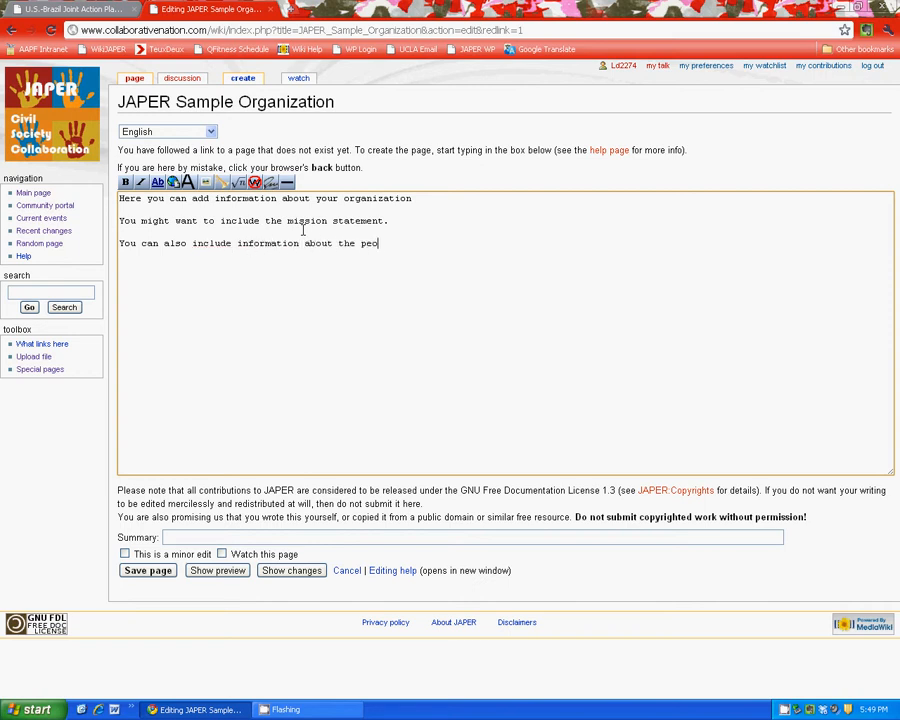
text(ple in your organization.)
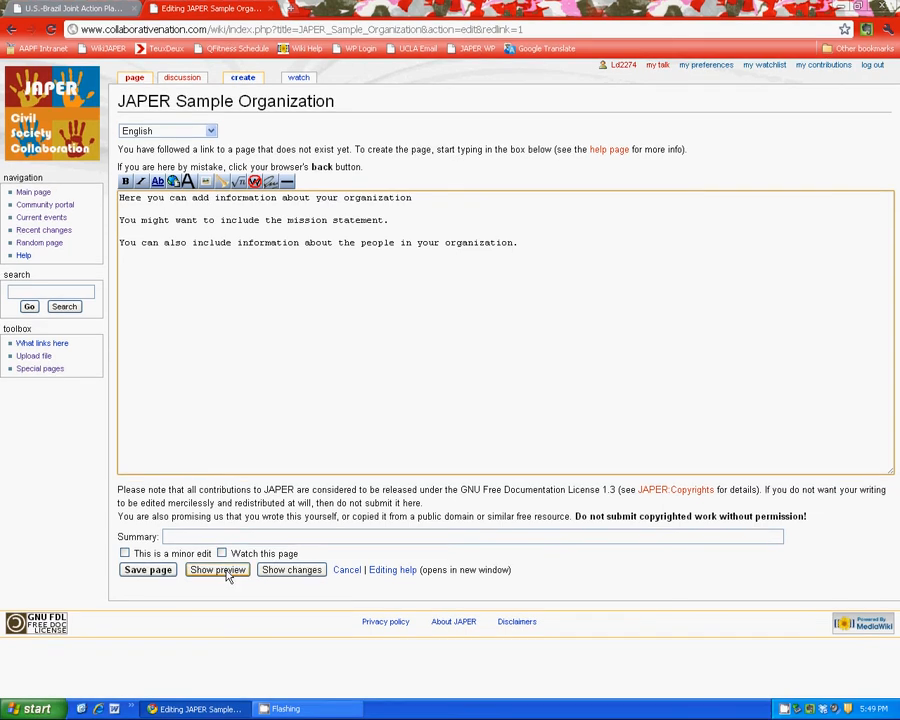
click(230, 576)
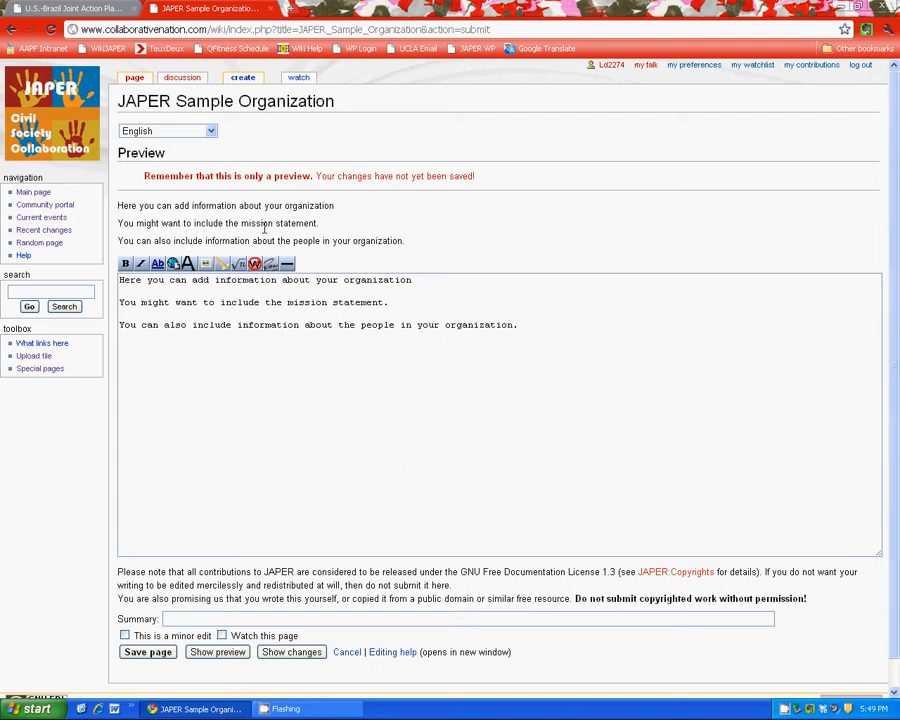
- Insert a level 2 headline "Mission Statement" above the mission statement sentence
click(124, 302)
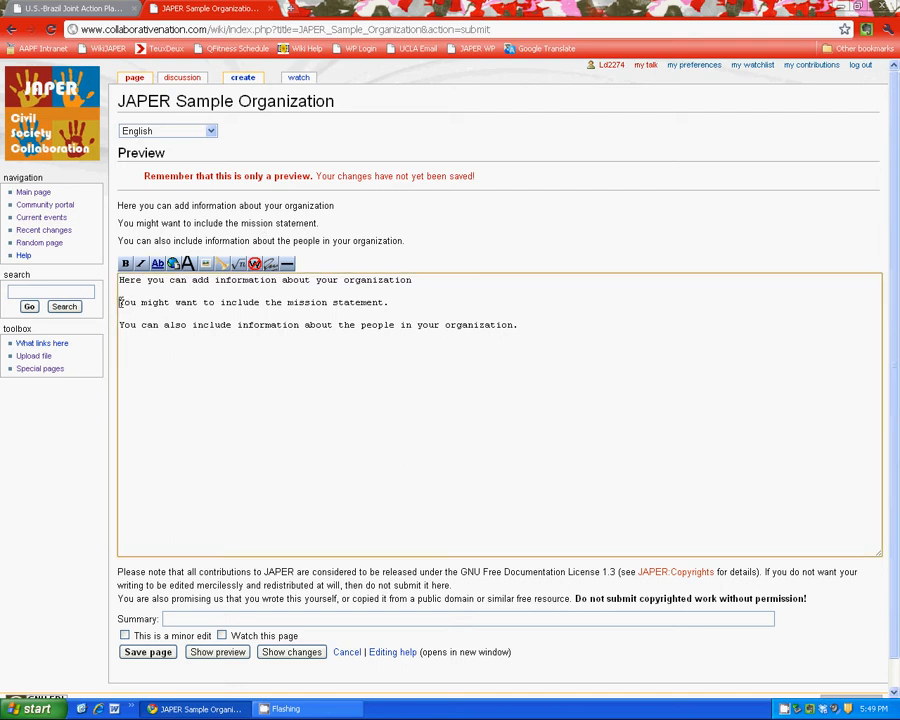
key(Return)
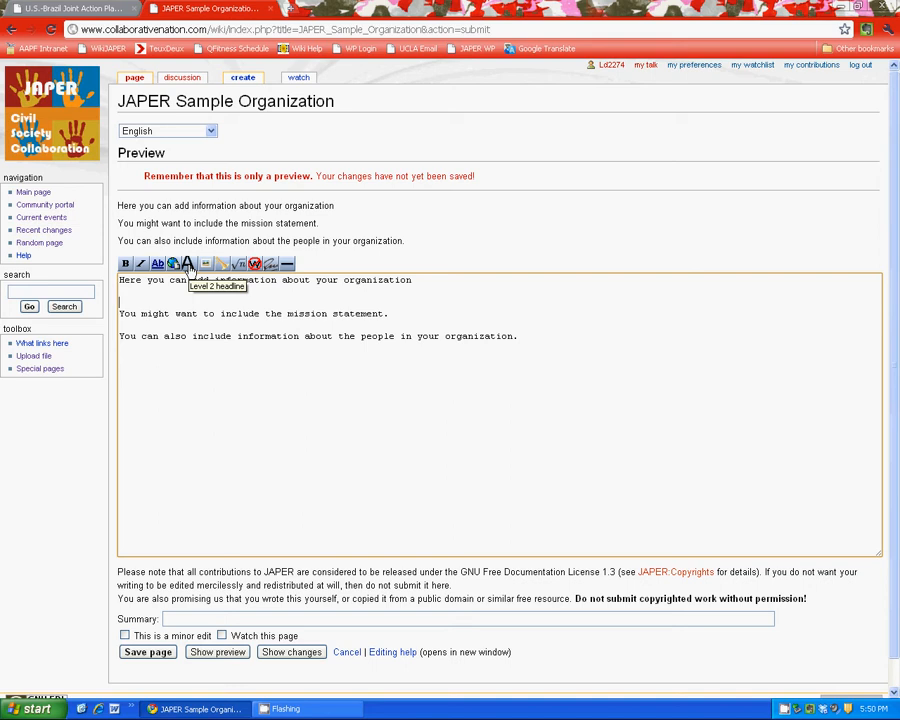
click(187, 268)
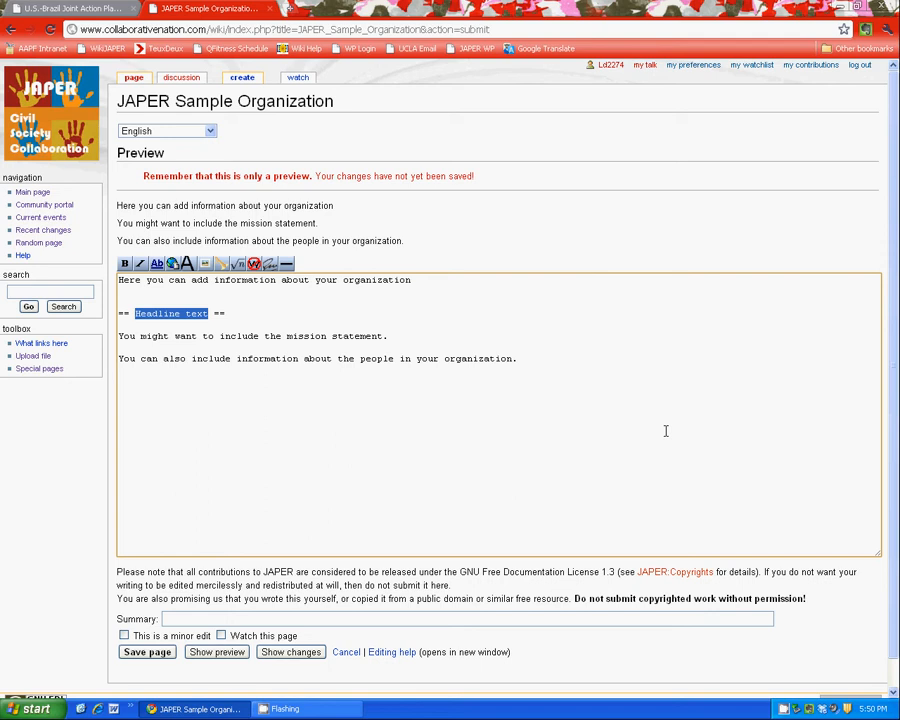
text(Mission Stat)
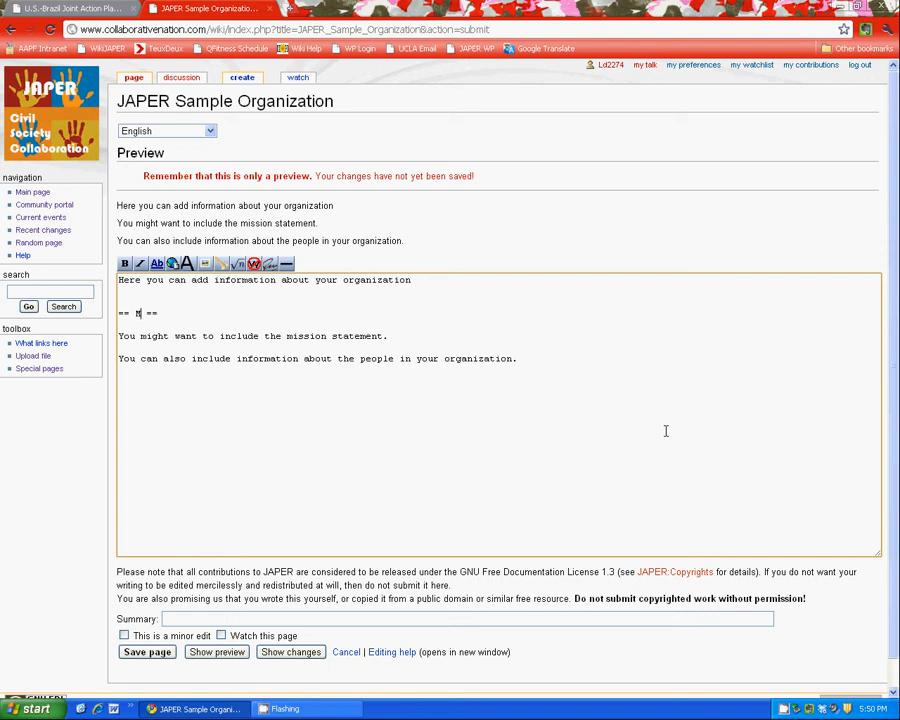
text(ement)
- Insert a level 2 headline "Our People" above the last paragraph and remove the surplus blank lines below it
click(406, 337)
key(Return)
key(Return)
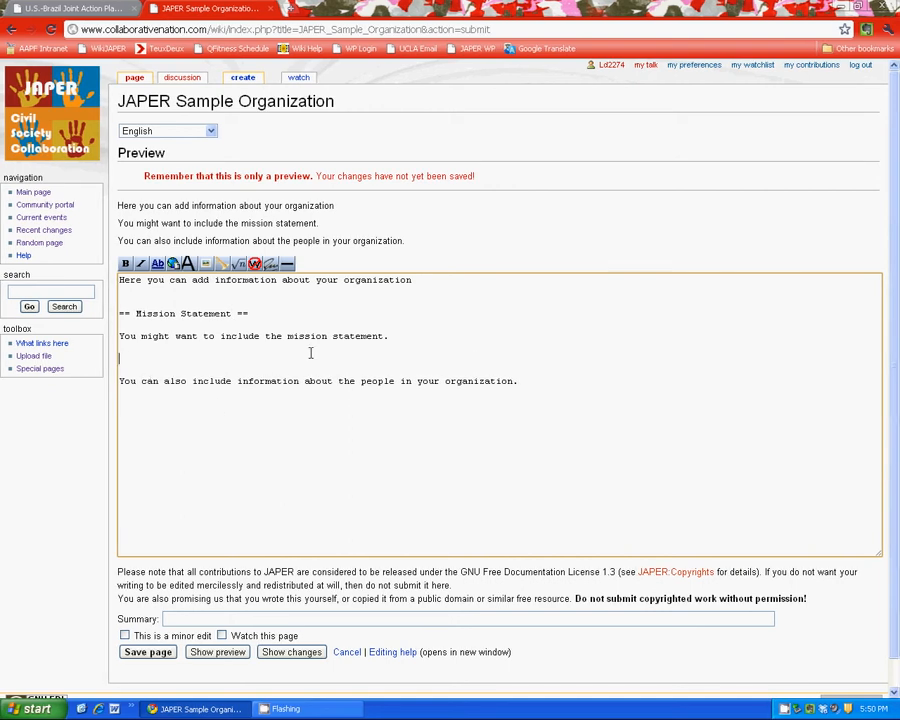
click(187, 264)
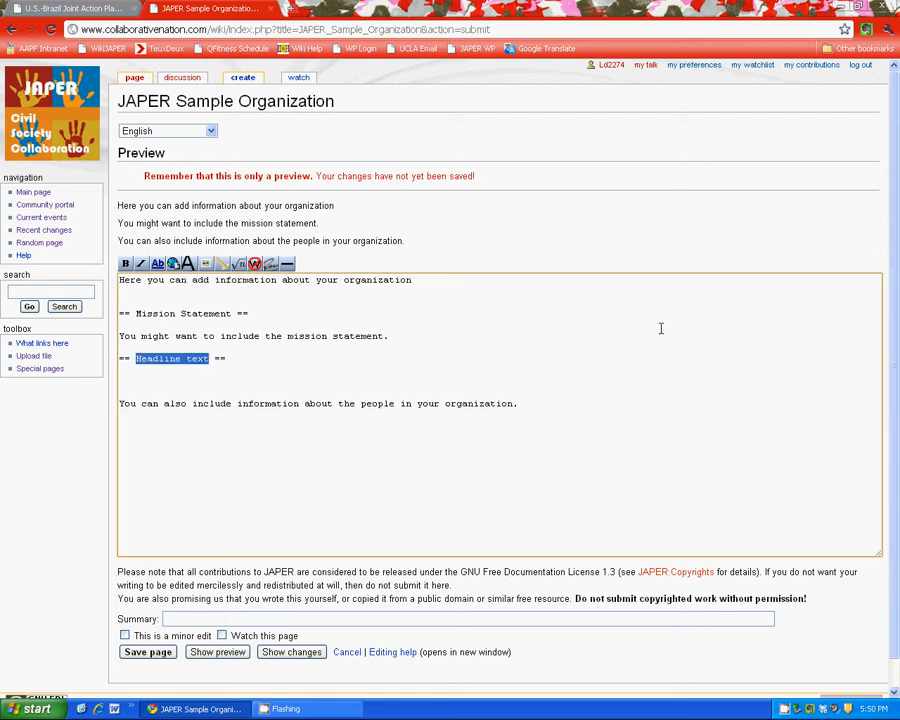
text(Our peo)
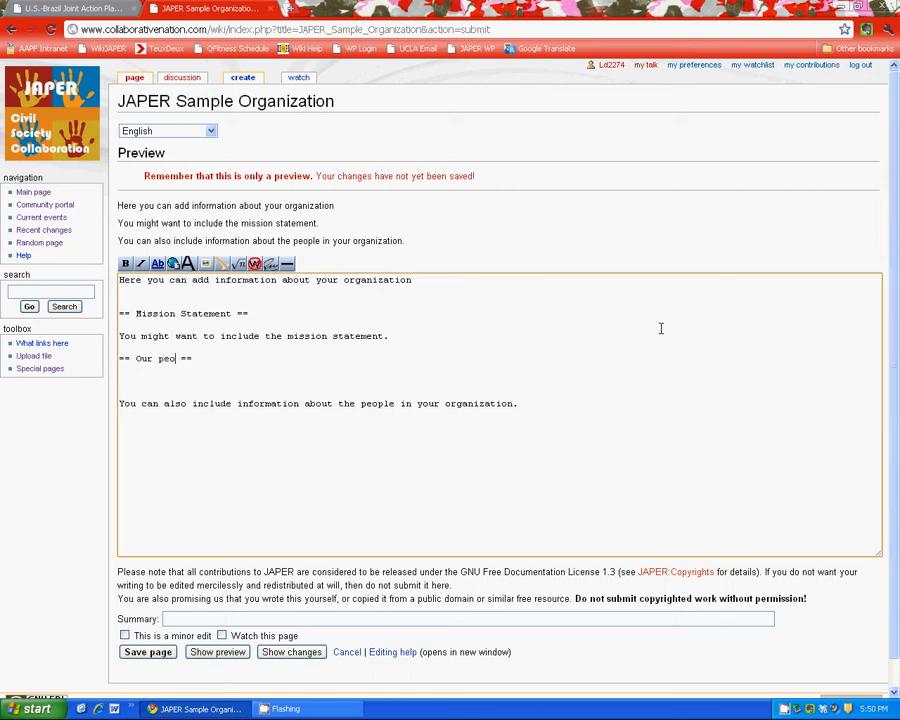
key(BackSpace)
key(BackSpace)
key(BackSpace)
text(People)
key(Delete)
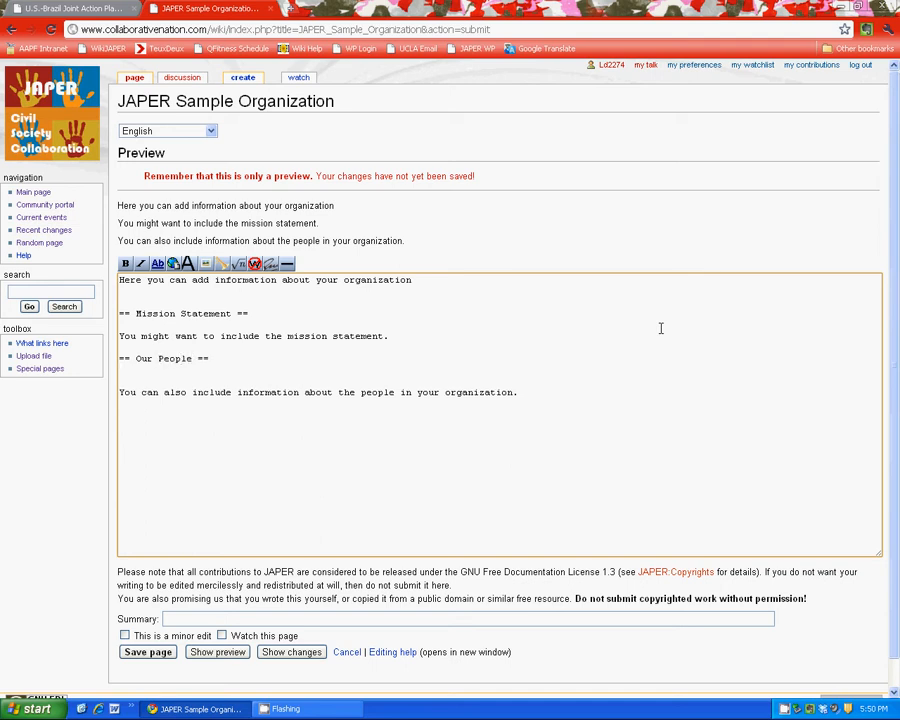
key(Delete)
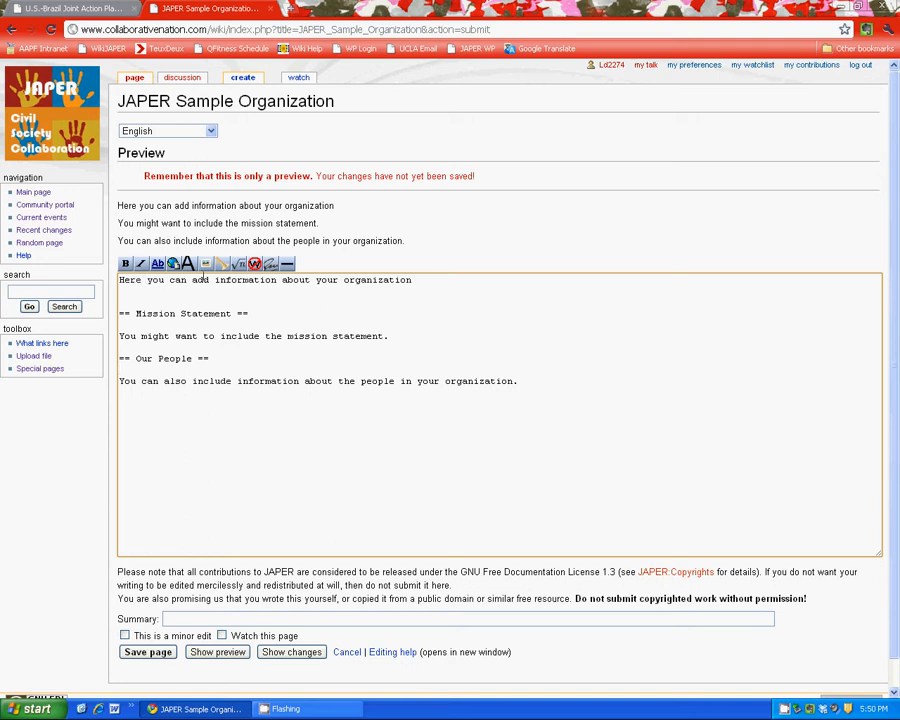
- Make the word "information" in the first line bold and preview the page
drag(215, 281, 279, 283)
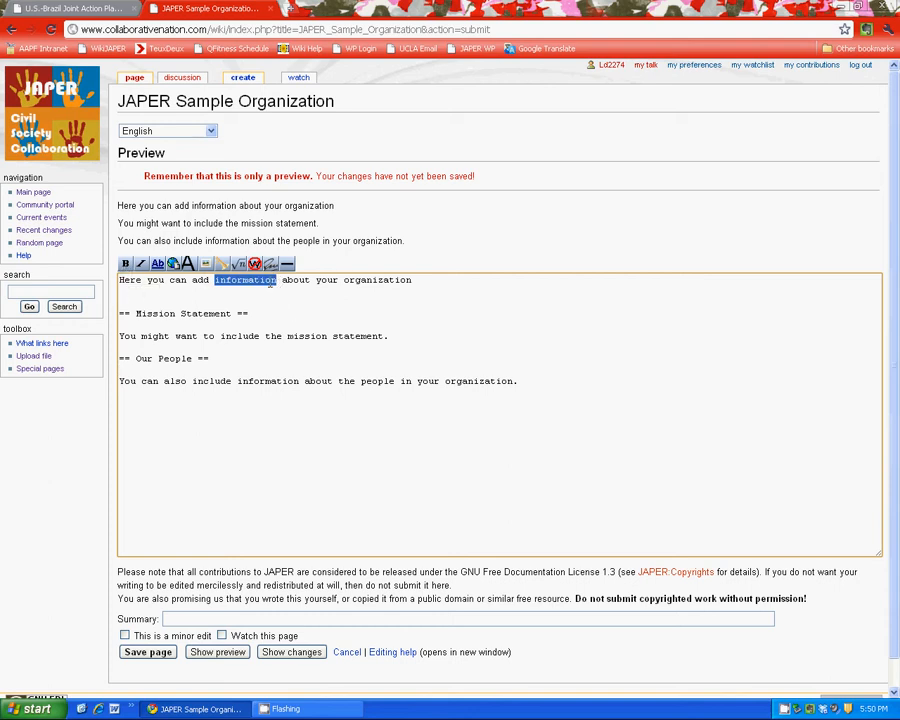
click(125, 263)
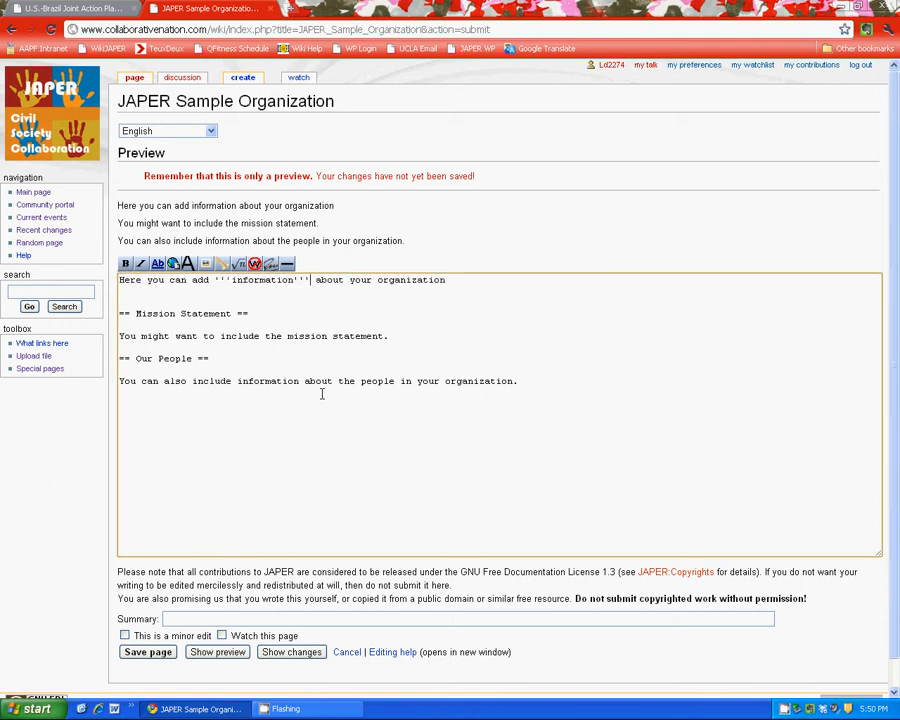
click(218, 652)
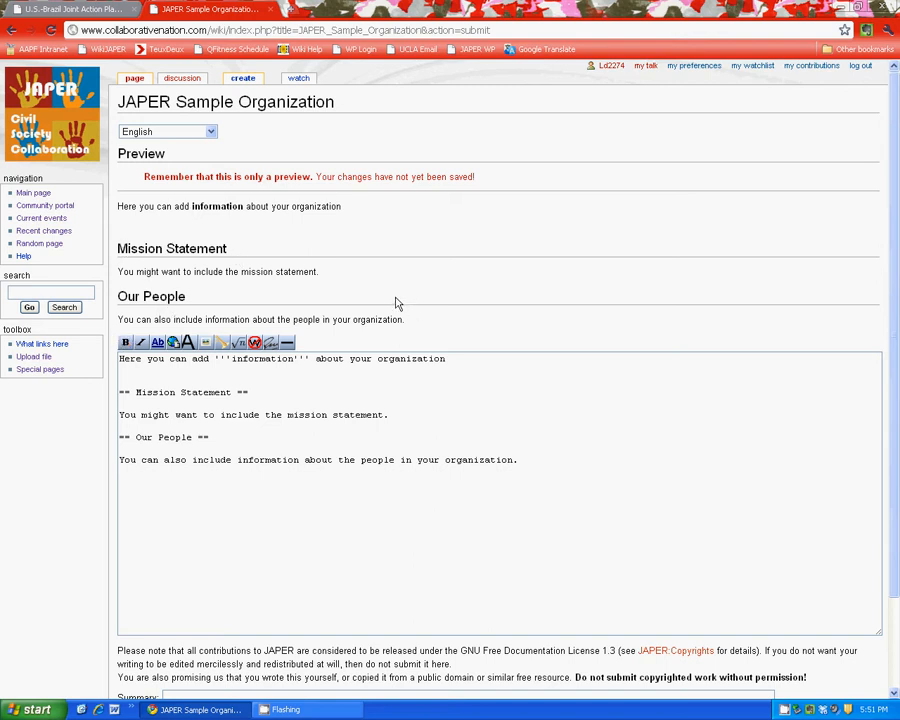
- Enter the edit summary "Added informational text" and save the page
scroll(395, 302, down, 2)
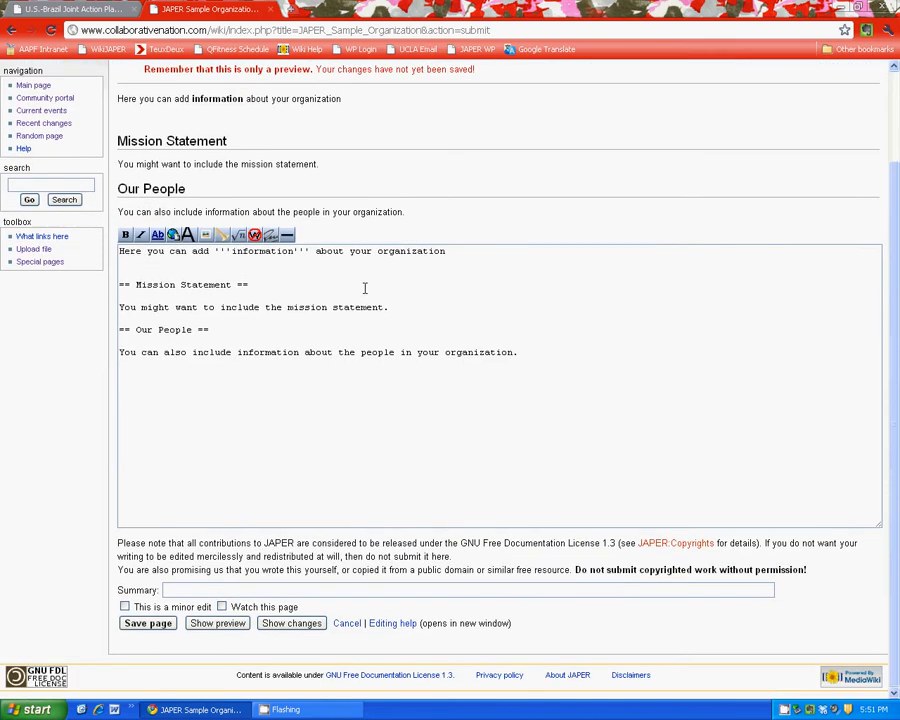
click(185, 589)
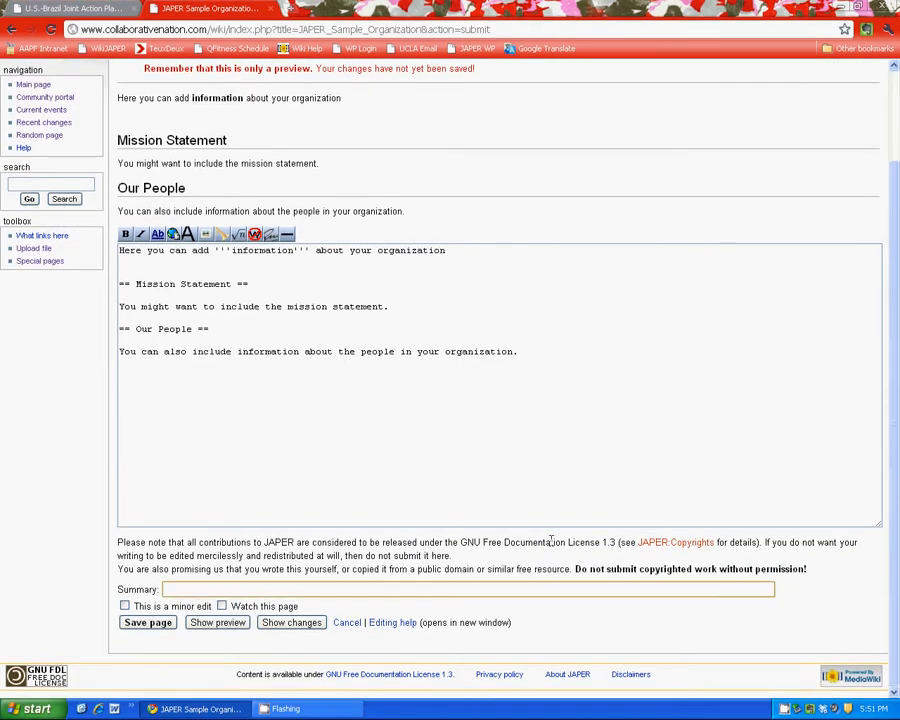
text(Ad)
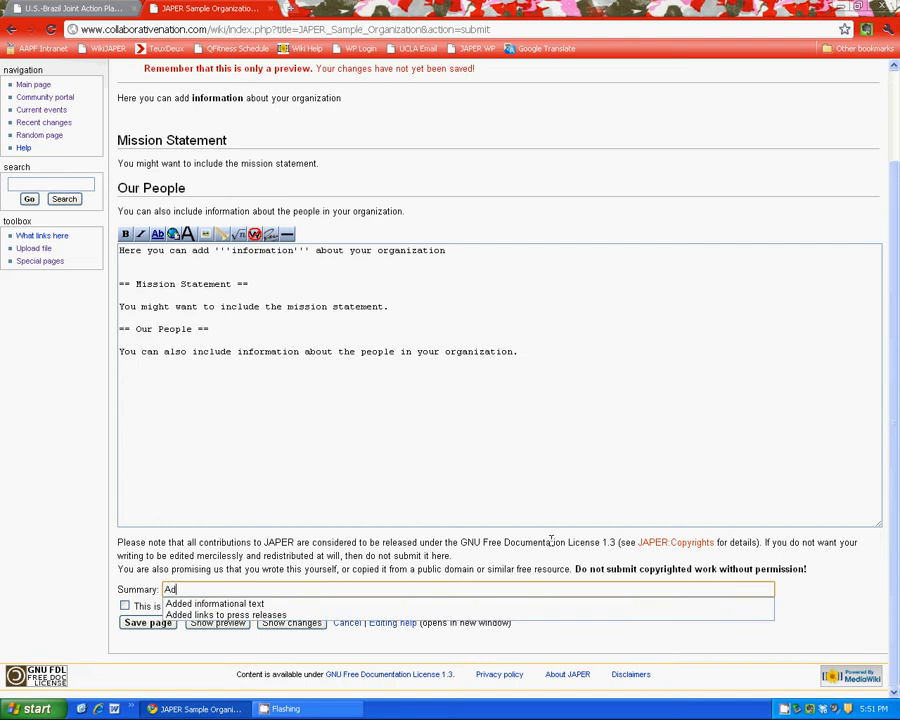
text(ded informational text)
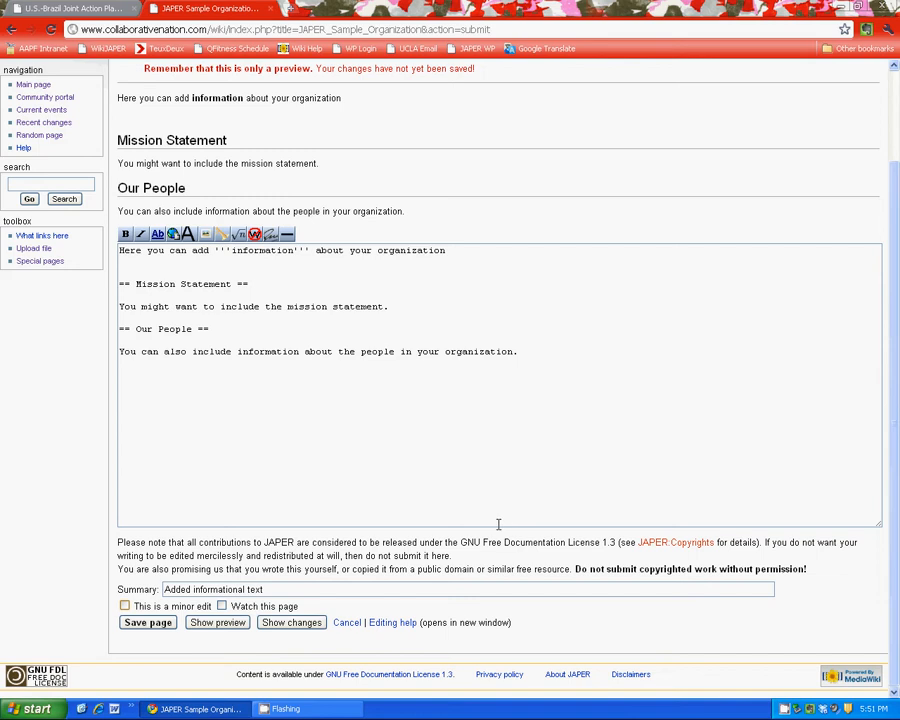
click(148, 626)
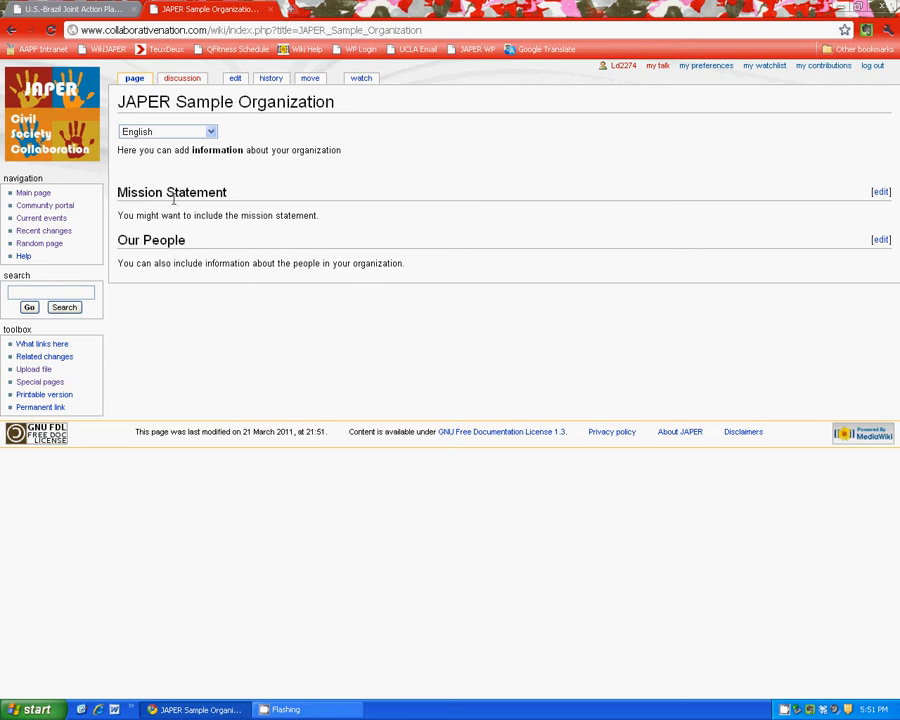
- Add [[Category:Organizations]] at the end of the sample organization page, save the page and open the Organizations category listing
click(238, 84)
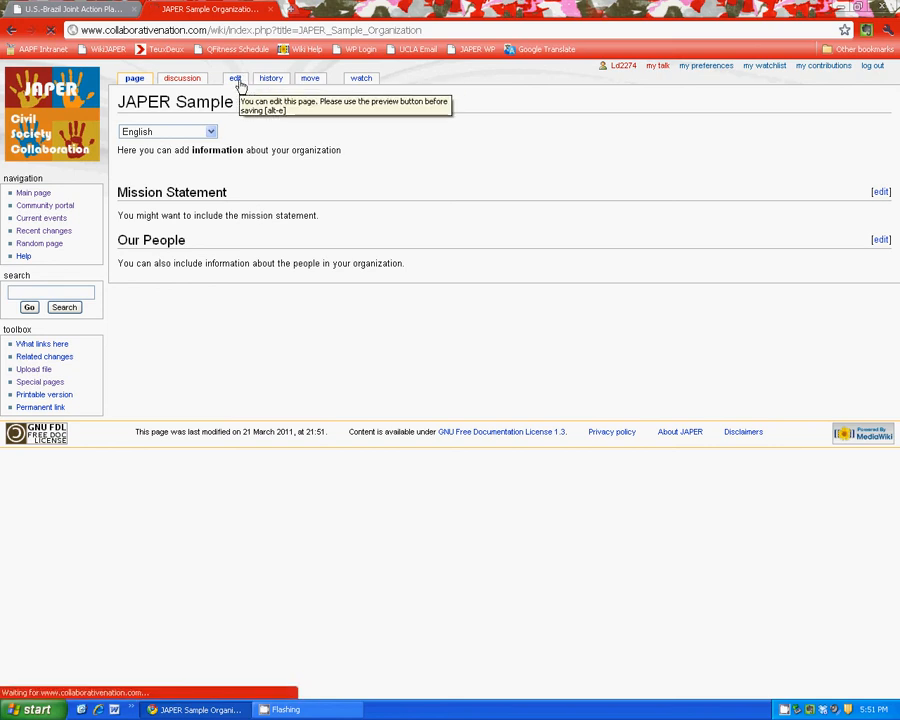
click(308, 334)
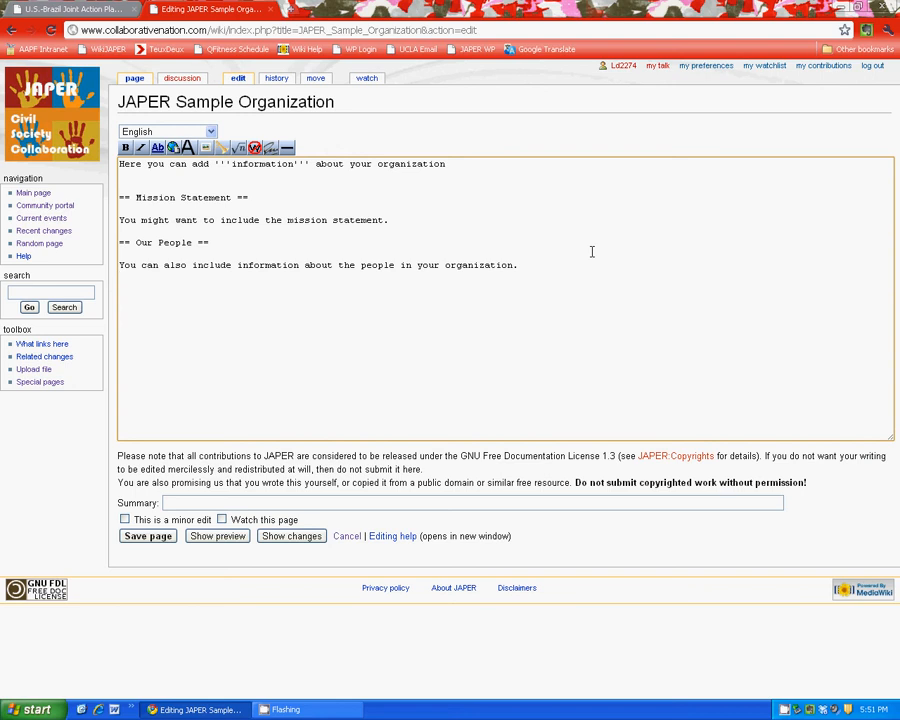
key(Return)
text([[Category:Organizations)
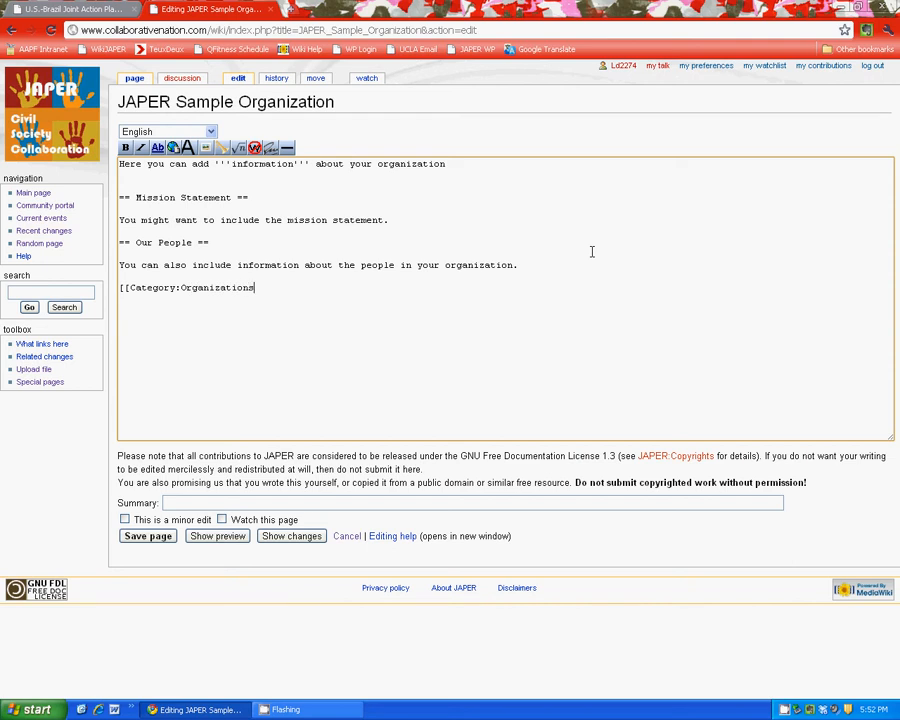
text(]])
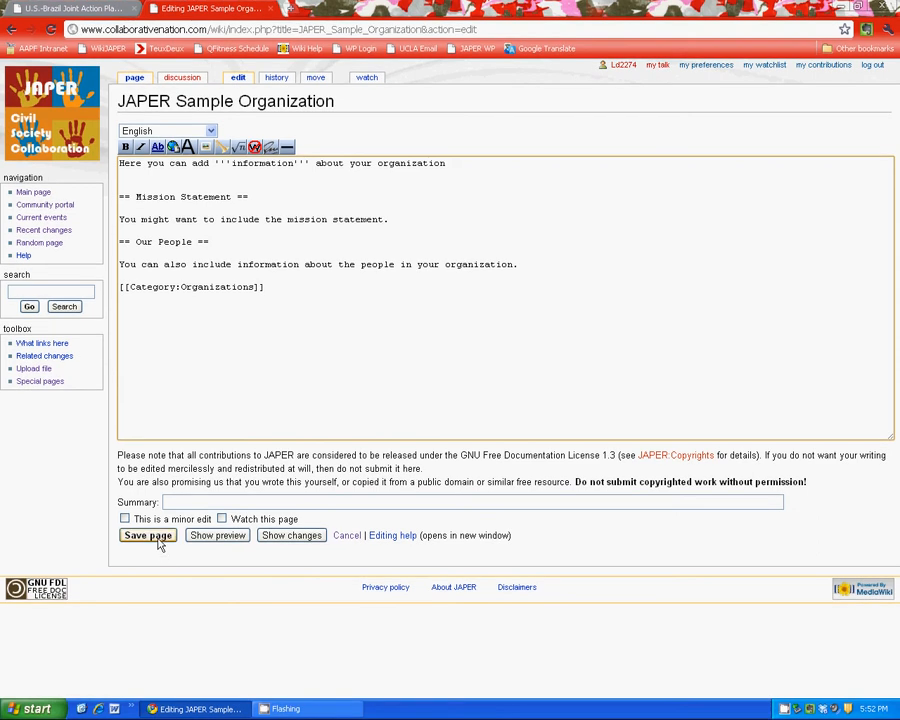
click(163, 541)
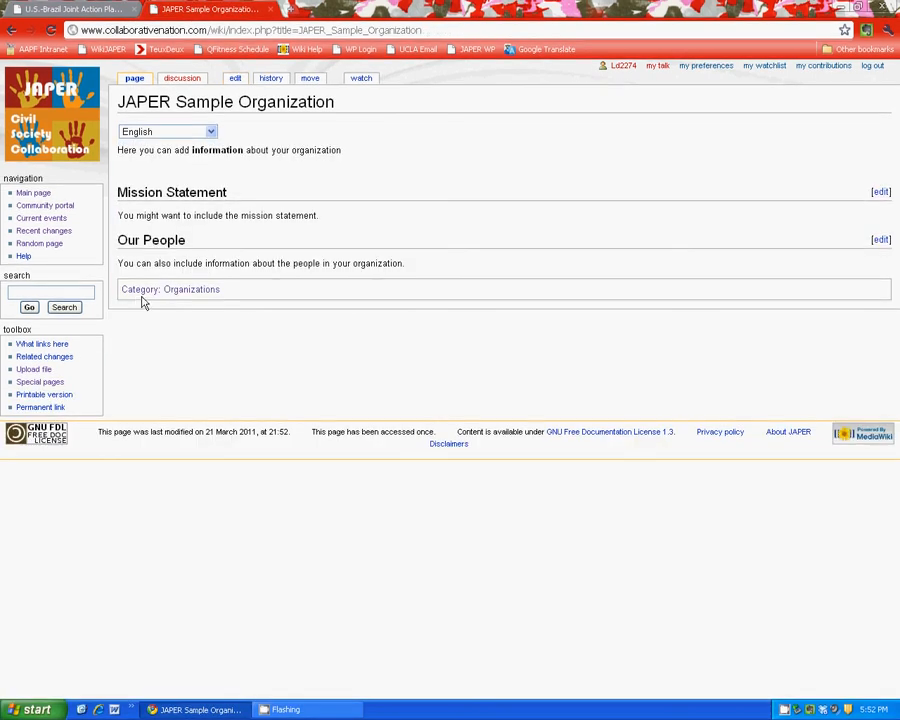
click(203, 295)
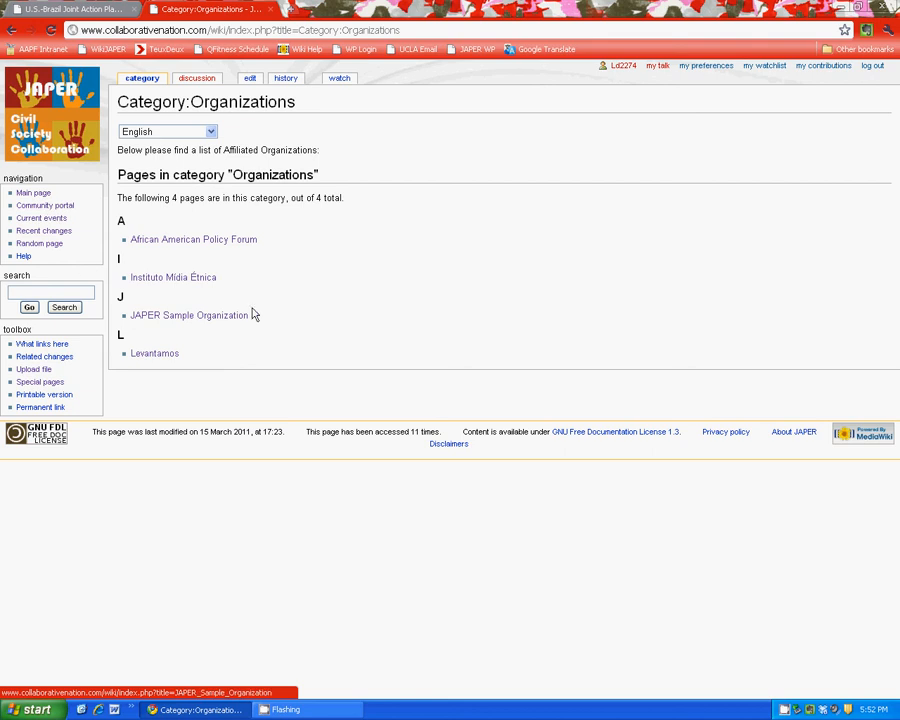
- Open the "JAPER" article linked under How to use WikiJAPER, examine its wikitext in edit mode and return to the main page
click(58, 143)
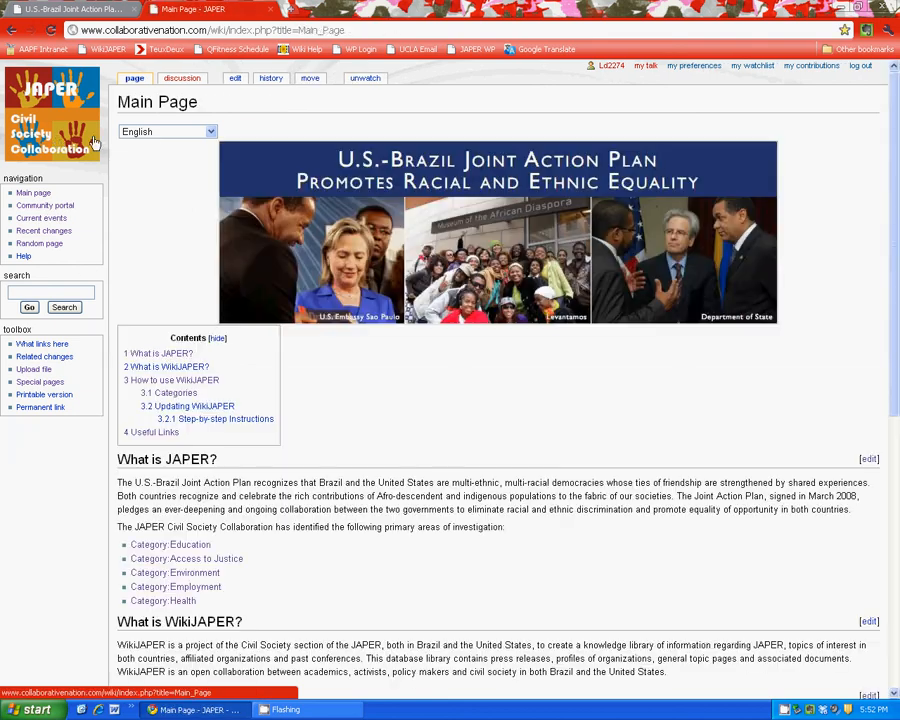
scroll(278, 398, down, 5)
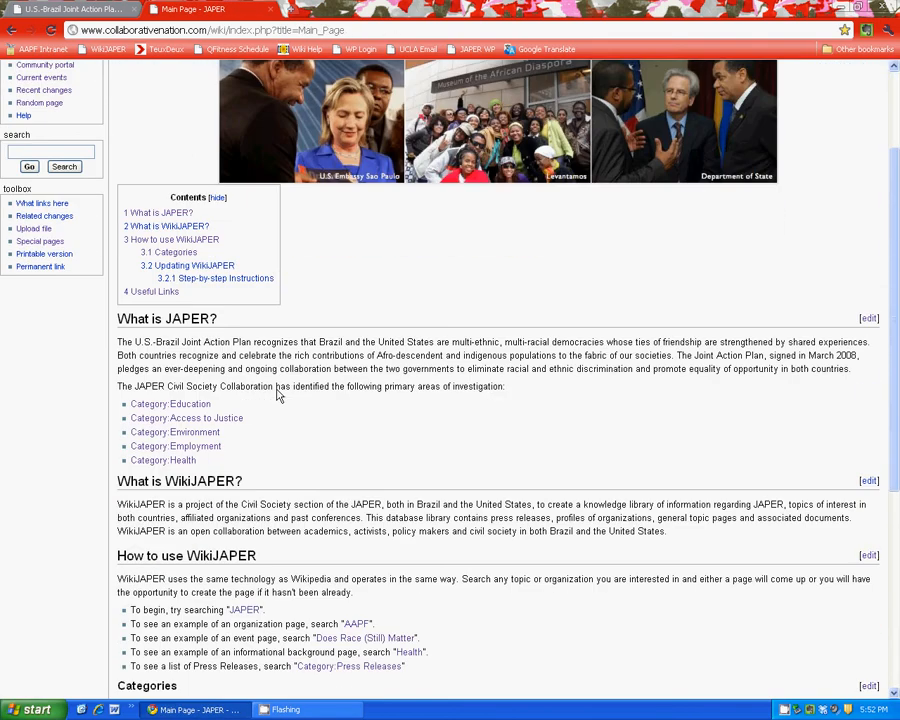
scroll(277, 393, down, 1)
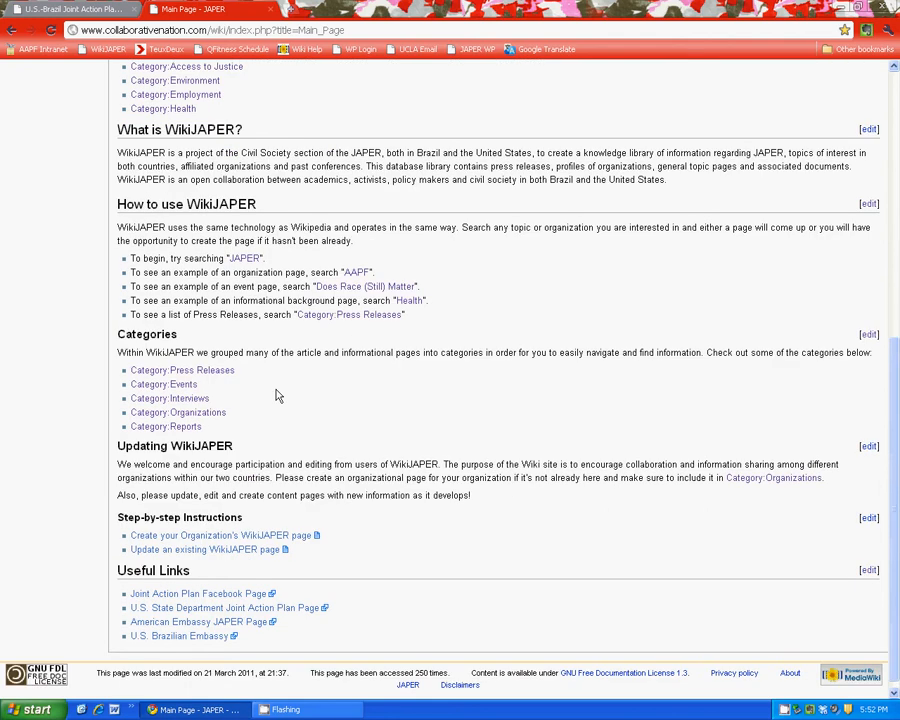
scroll(278, 396, up, 1)
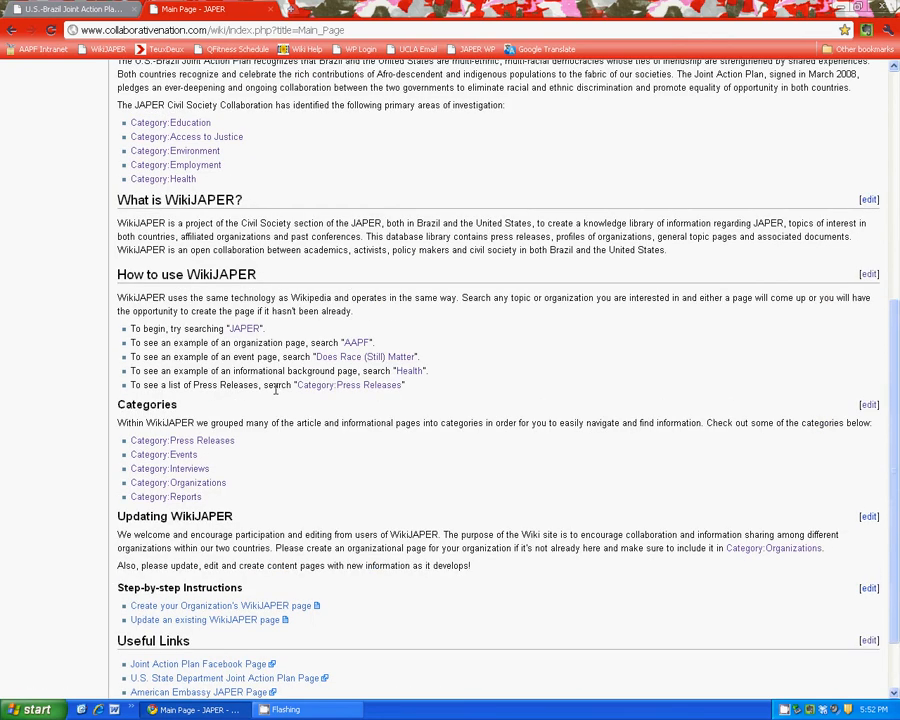
click(247, 330)
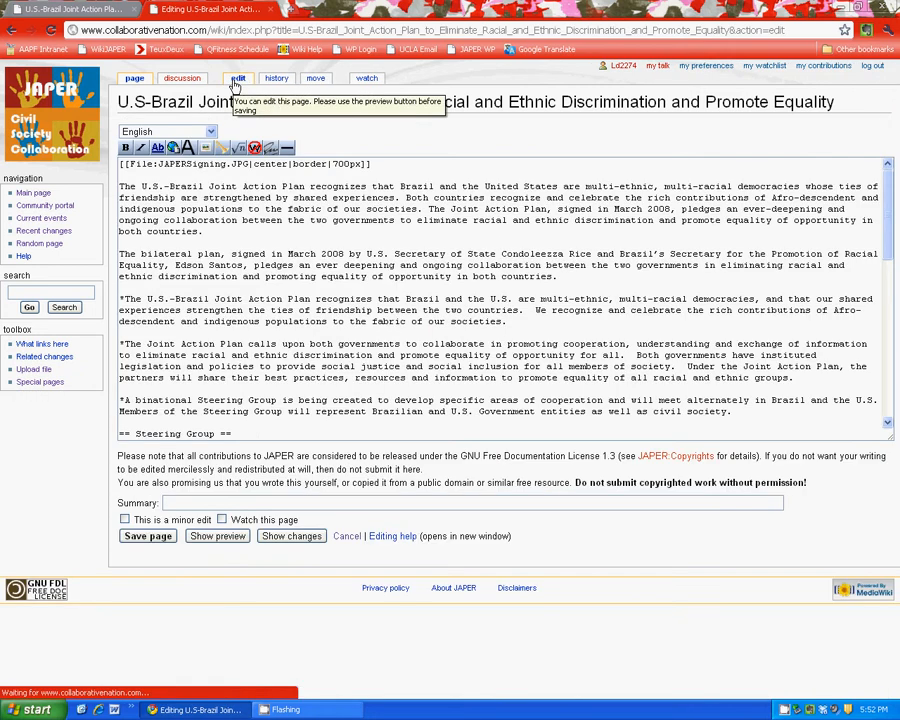
scroll(330, 305, down, 15)
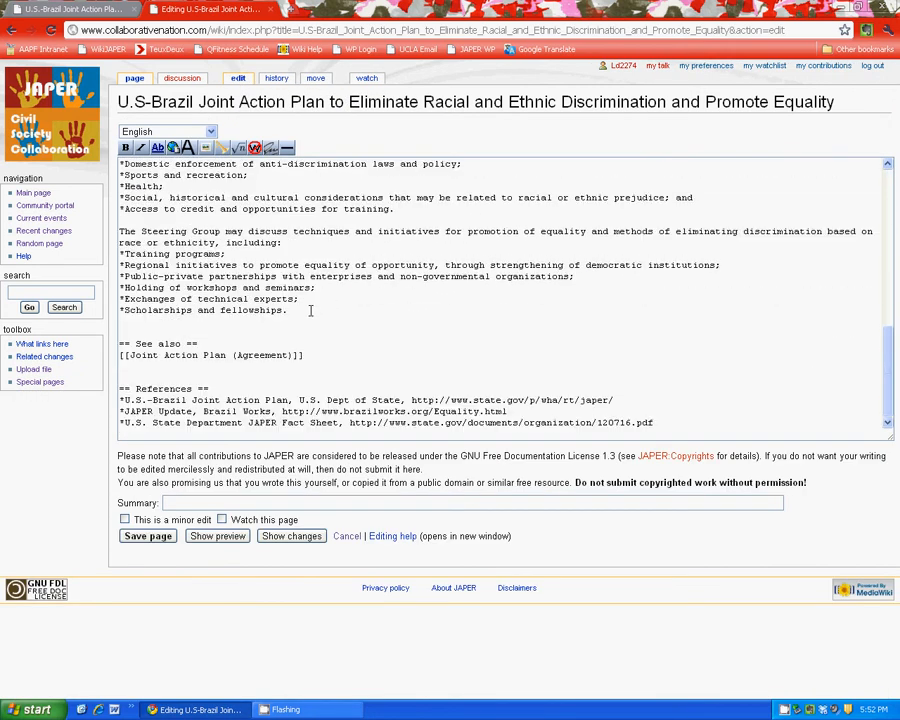
scroll(312, 310, up, 15)
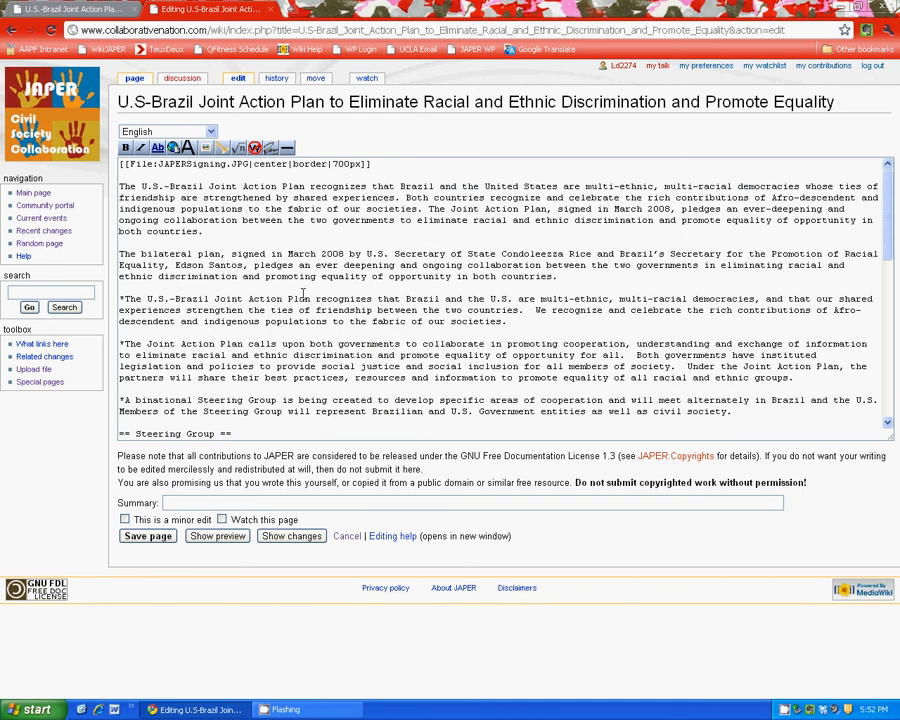
click(44, 196)
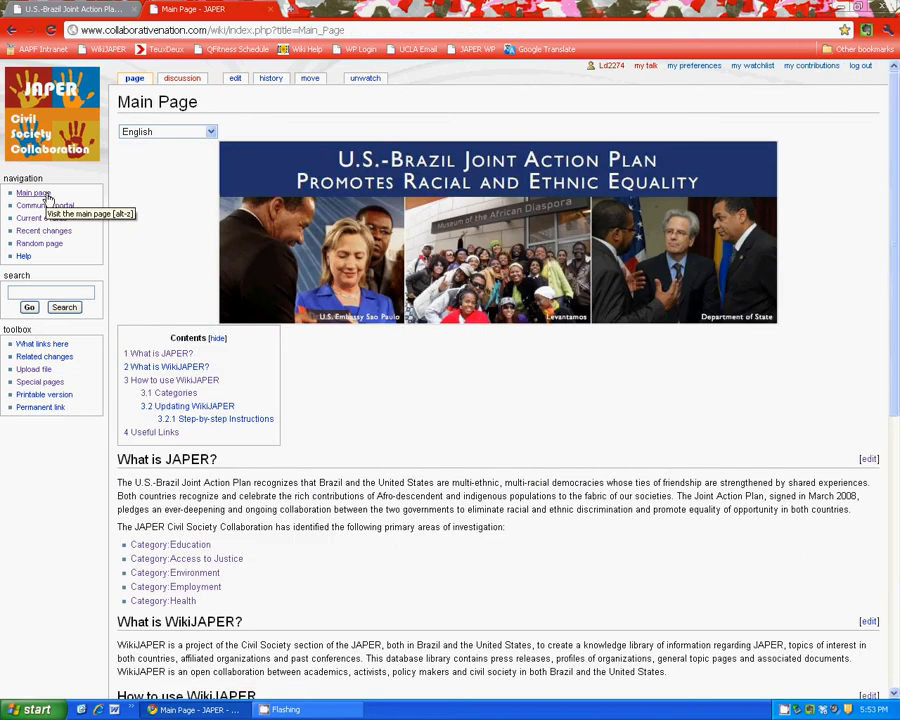